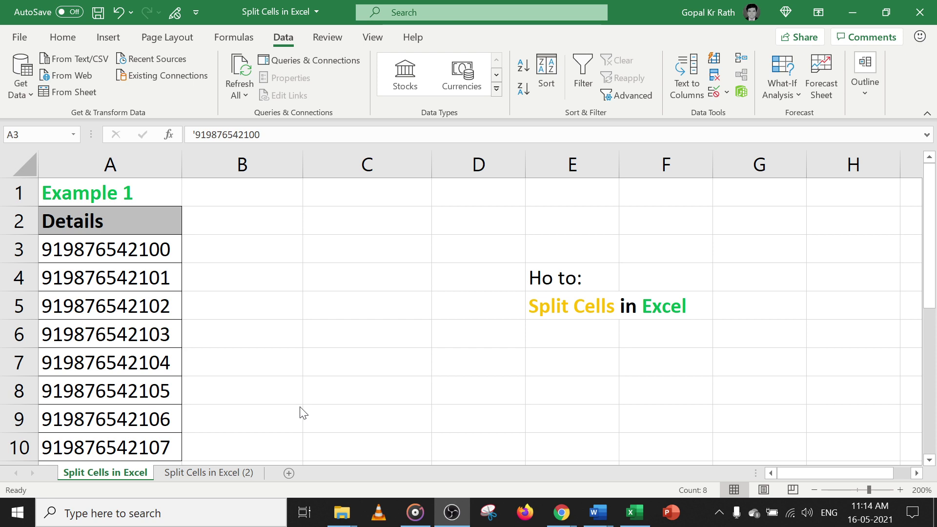
Step: Select the eight phone numbers in A3:A10
drag(117, 249, 86, 446)
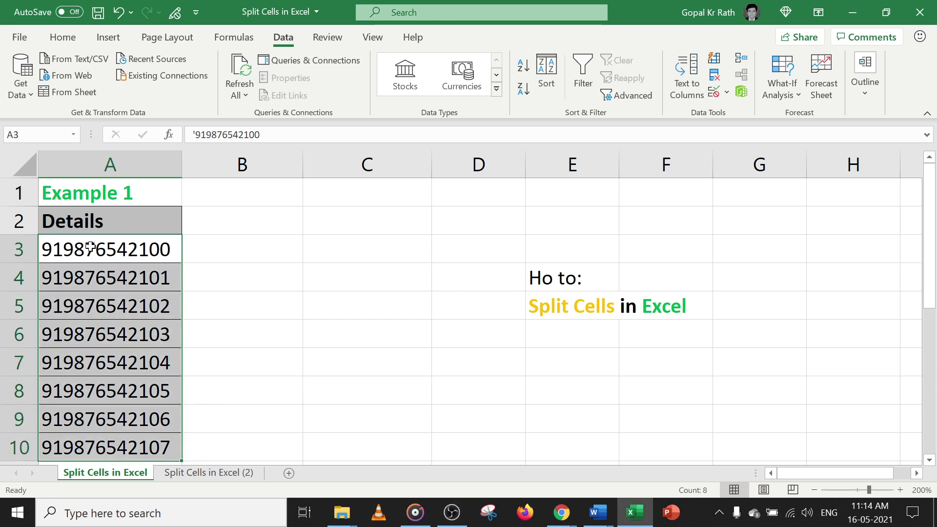
drag(91, 247, 86, 447)
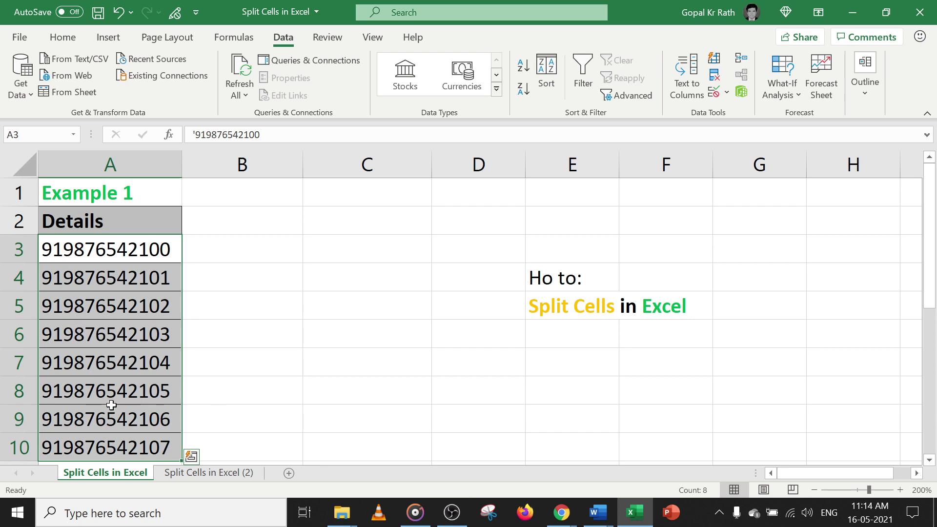
click(75, 252)
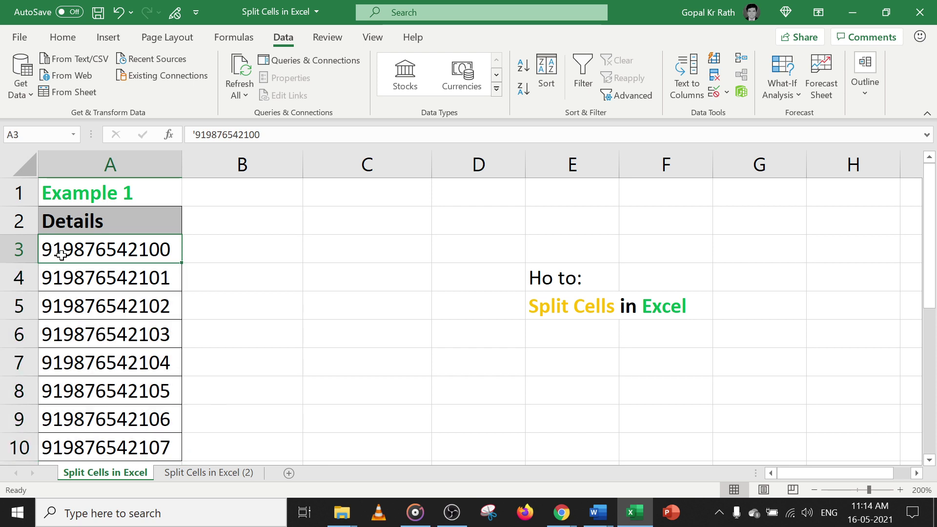
mouse_move(70, 447)
mouse_down()
mouse_move(77, 254)
mouse_move(72, 454)
mouse_up()
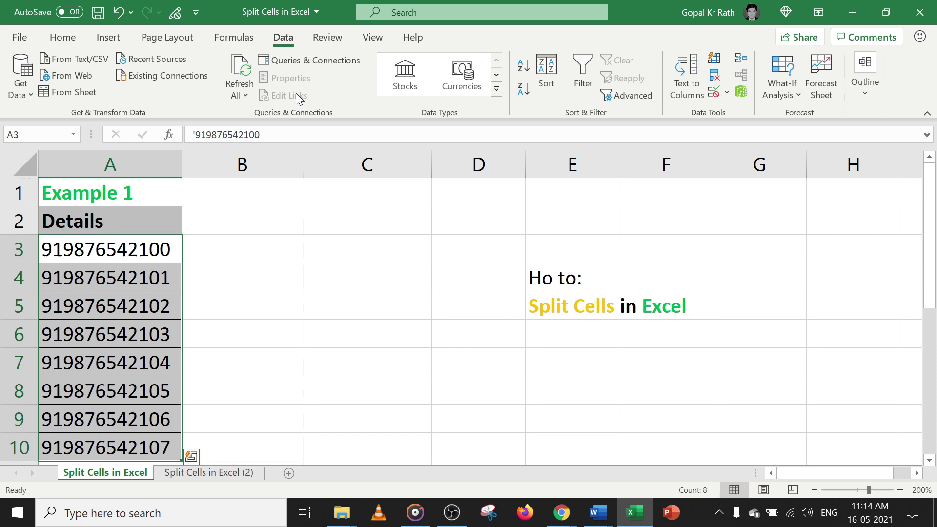
Step: Keep the Data ribbon pinned open after toggling it collapsed and expanded
double_click(282, 41)
click(282, 42)
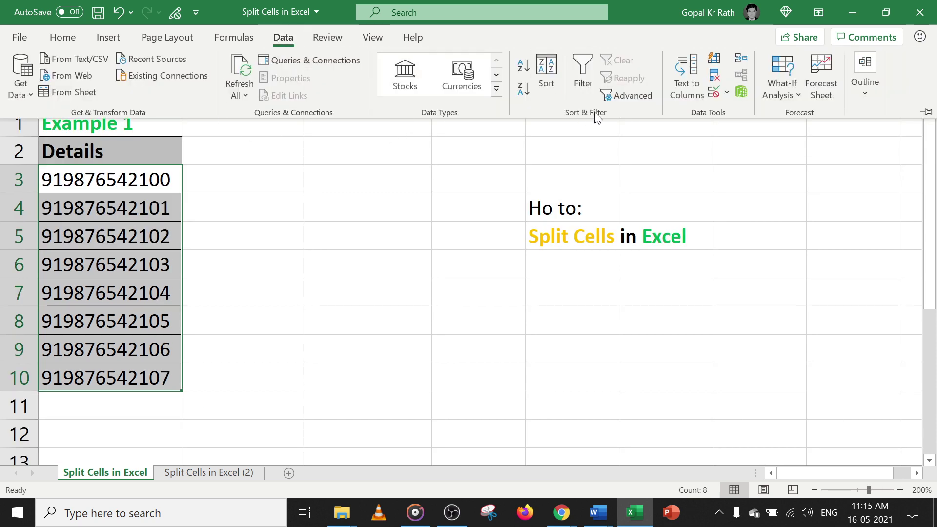
click(283, 41)
double_click(283, 41)
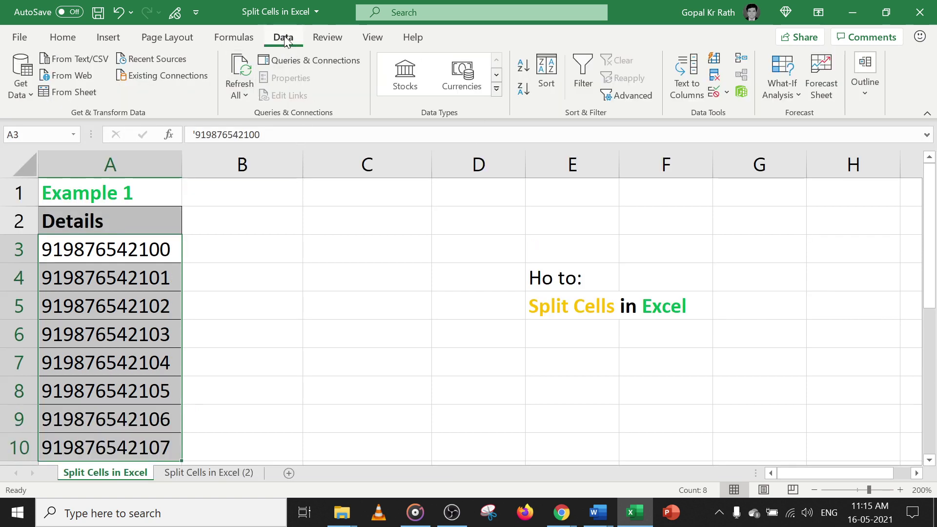
double_click(284, 39)
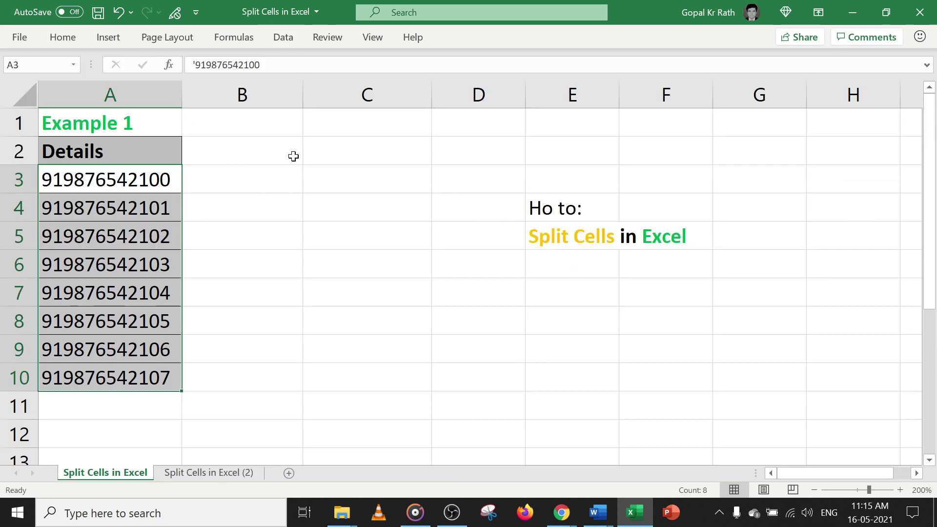
double_click(283, 38)
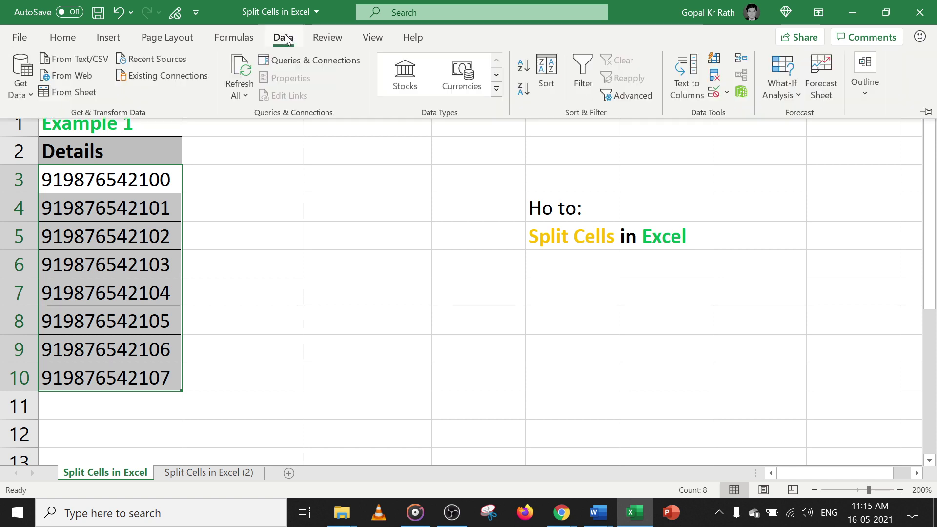
Step: Start Text to Columns as Fixed width, breaking after the two-digit country code
click(688, 89)
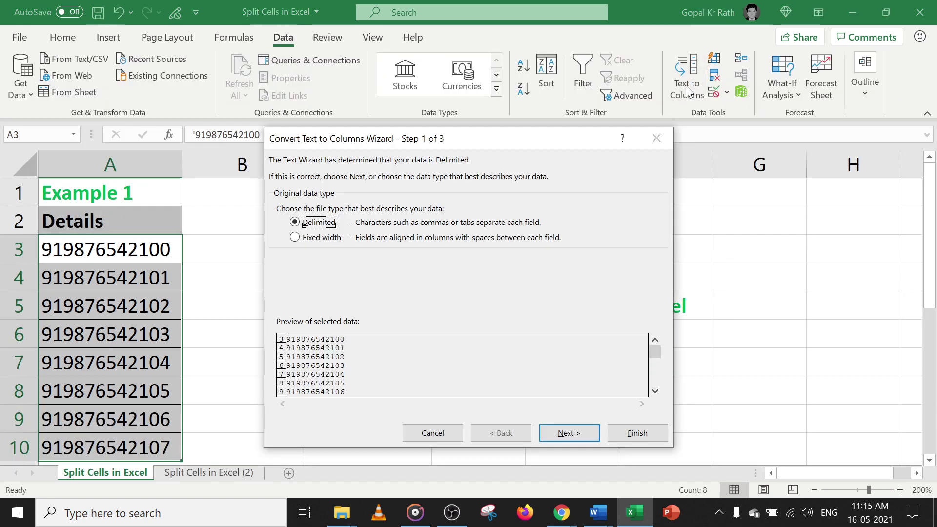
click(296, 238)
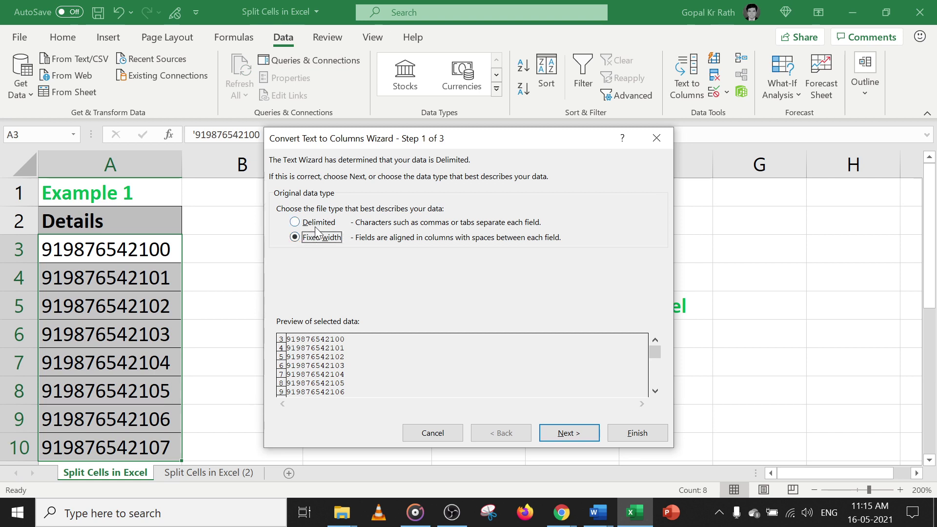
click(314, 222)
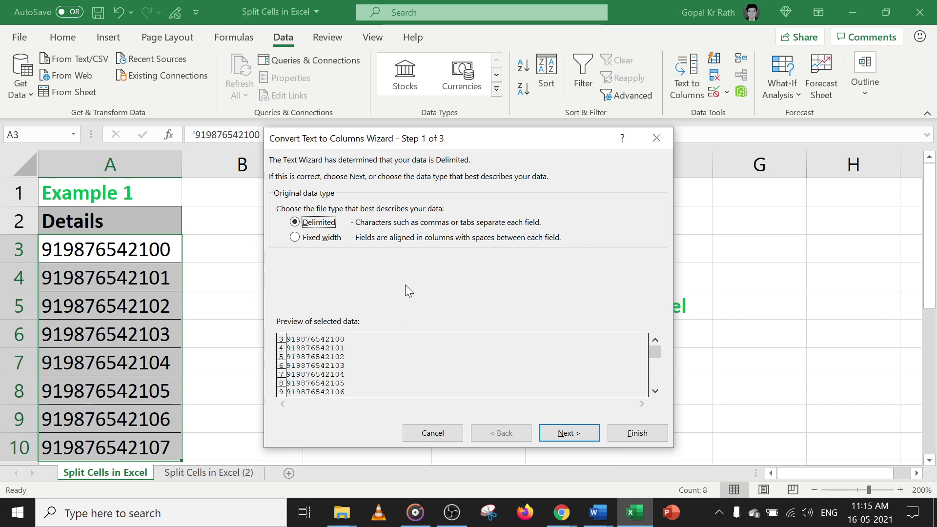
click(314, 238)
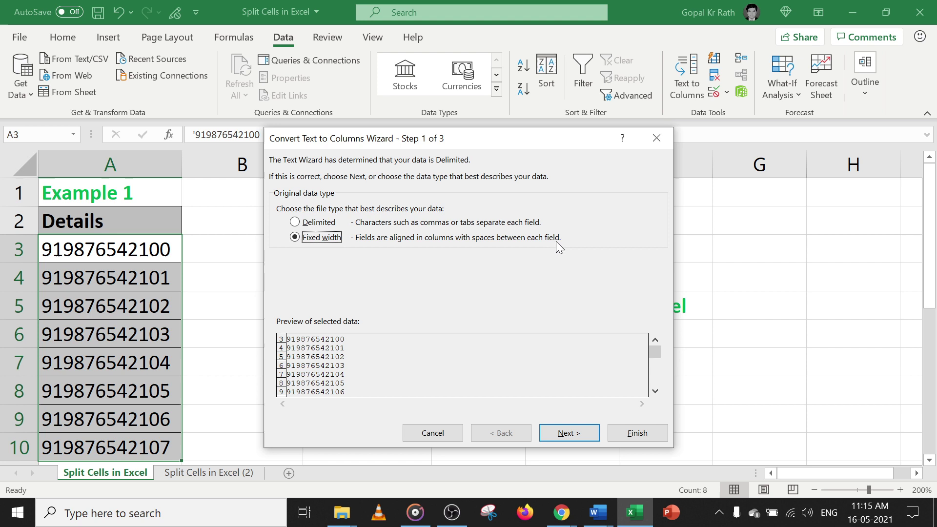
click(568, 435)
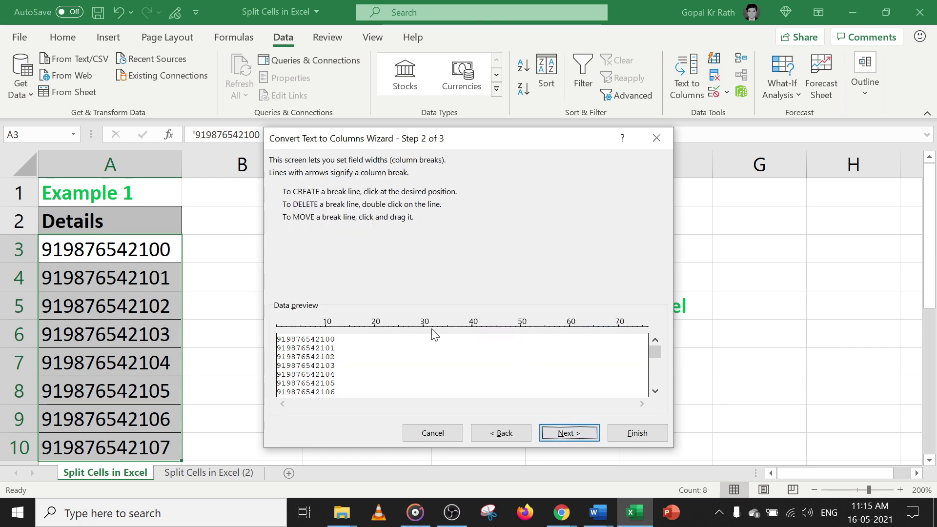
click(287, 328)
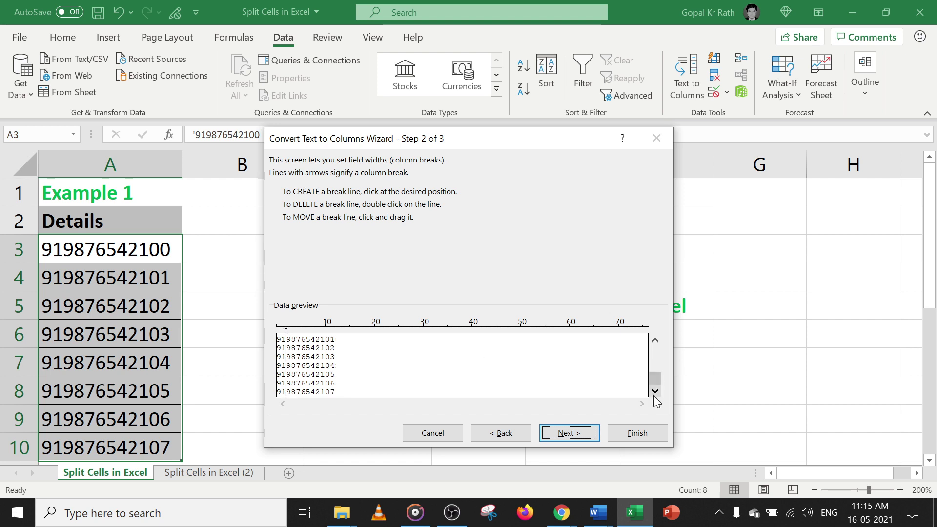
Step: Output the split to $B$3, giving 91 in column B and ten-digit numbers in column C
click(569, 433)
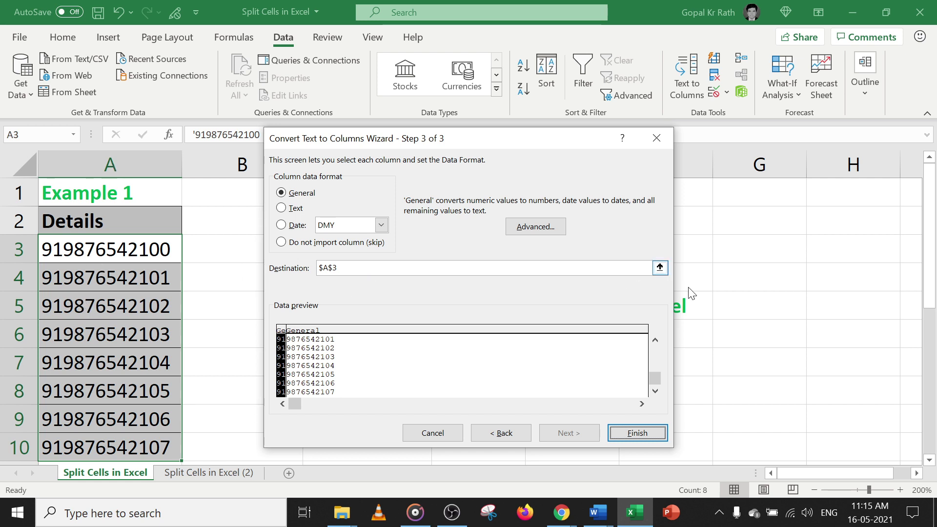
click(660, 267)
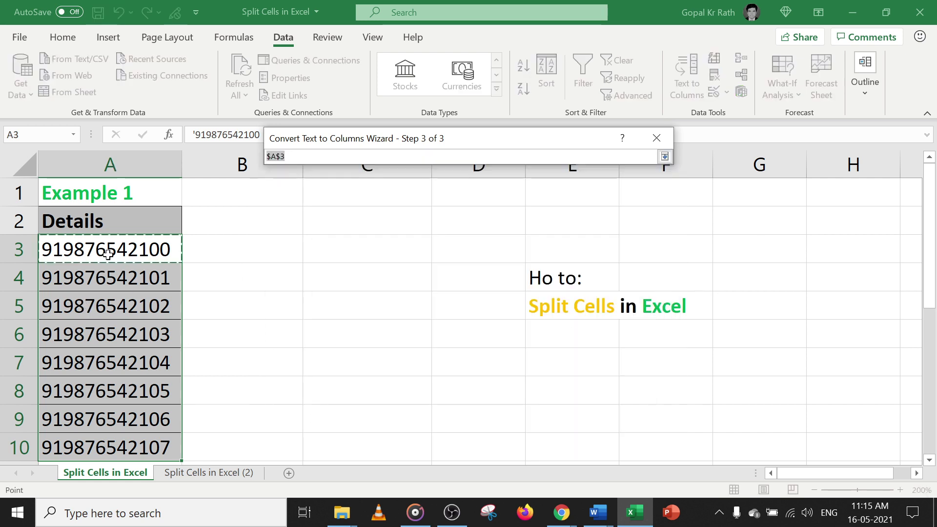
click(221, 250)
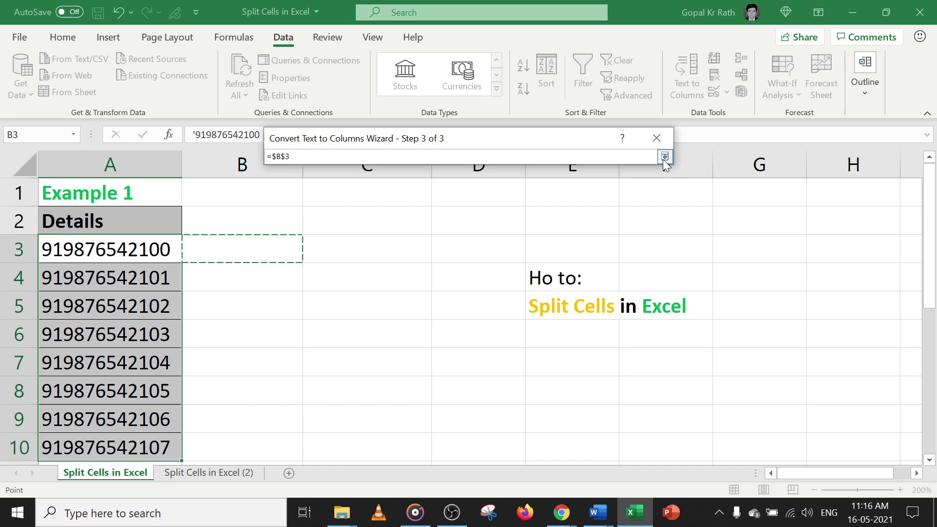
click(664, 156)
click(638, 433)
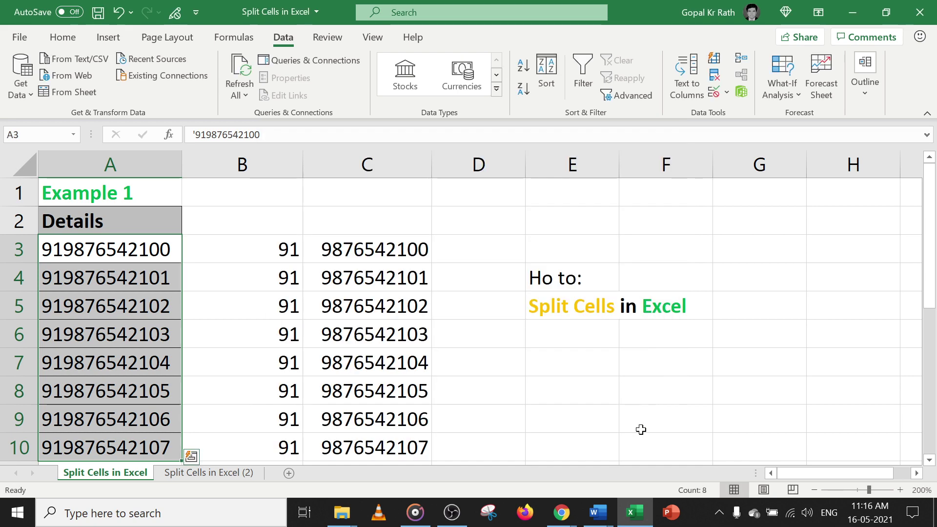
Step: Review the split columns B and C, then go to the 'Split Cells in Excel (2)' sheet
scroll(324, 308, down, 3)
scroll(318, 308, up, 3)
drag(267, 250, 285, 382)
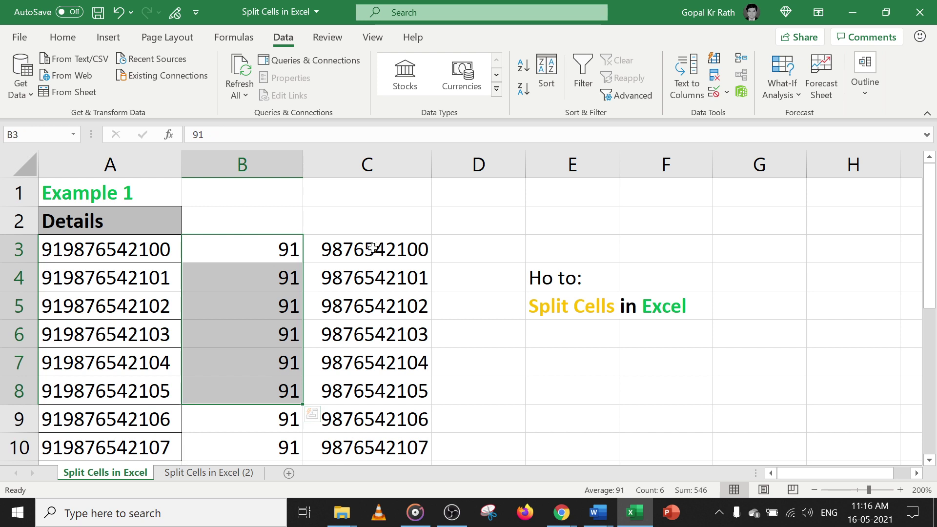
drag(374, 252, 375, 378)
drag(337, 250, 344, 420)
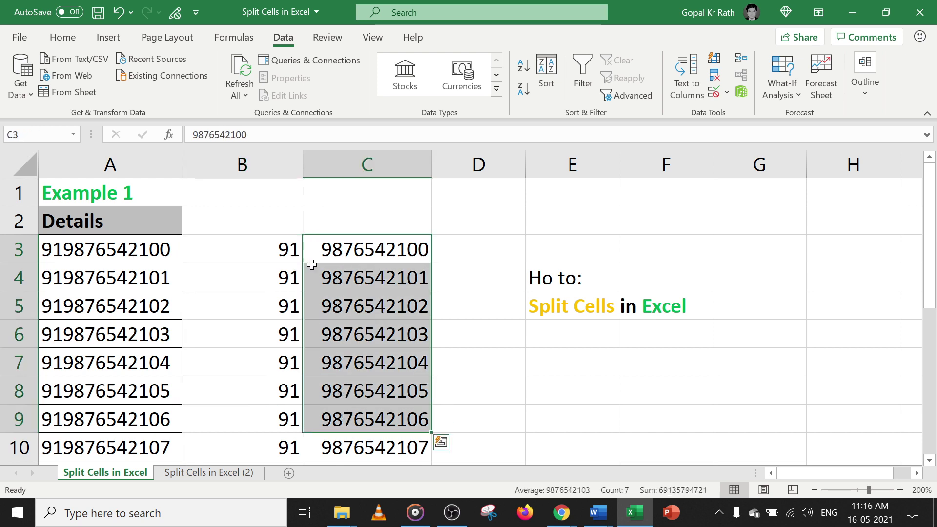
click(278, 248)
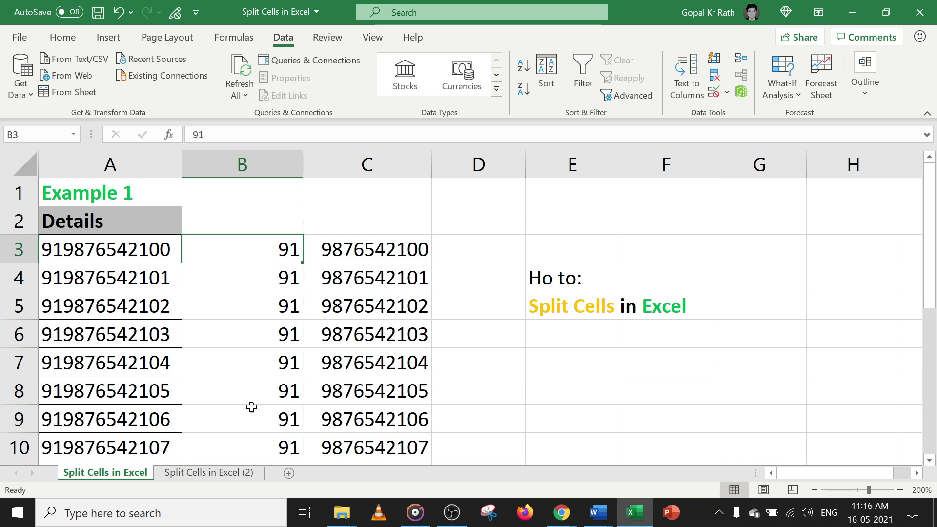
click(193, 473)
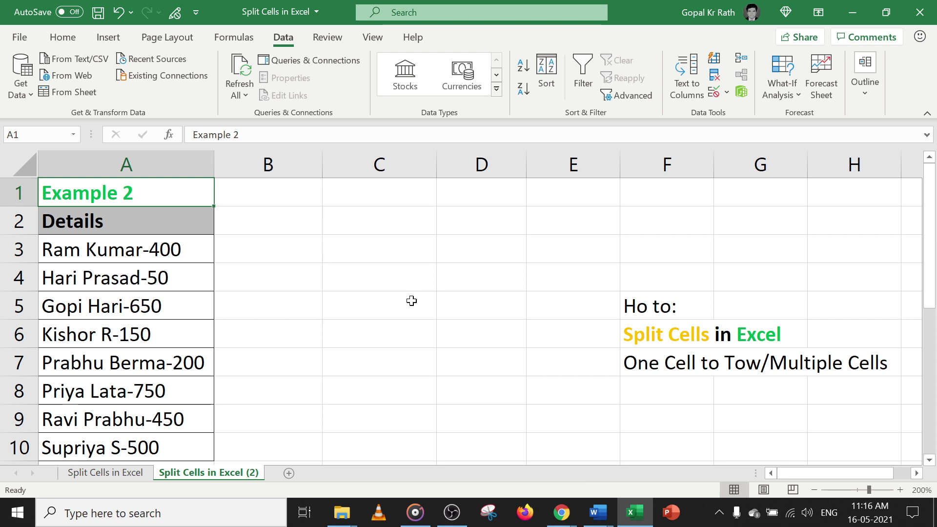
Step: Select the Details entries in A3:A10 and open the Text to Columns wizard
drag(127, 251, 106, 451)
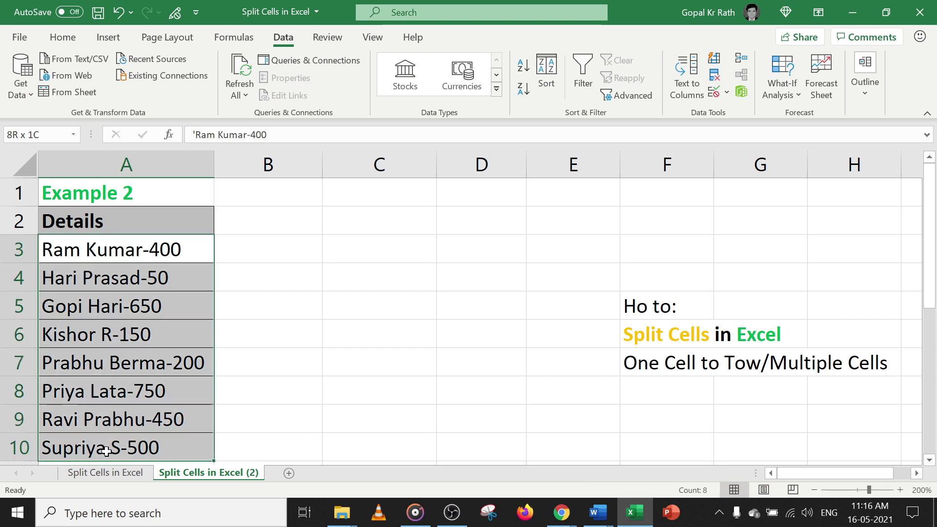
click(686, 88)
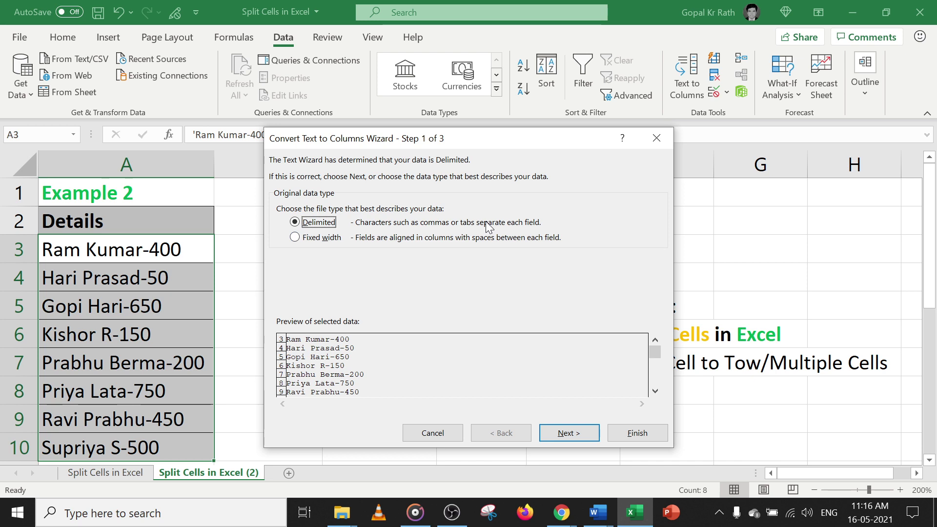
Step: Use Space and '-' as delimiters instead of Comma, treating consecutive delimiters as one
click(569, 434)
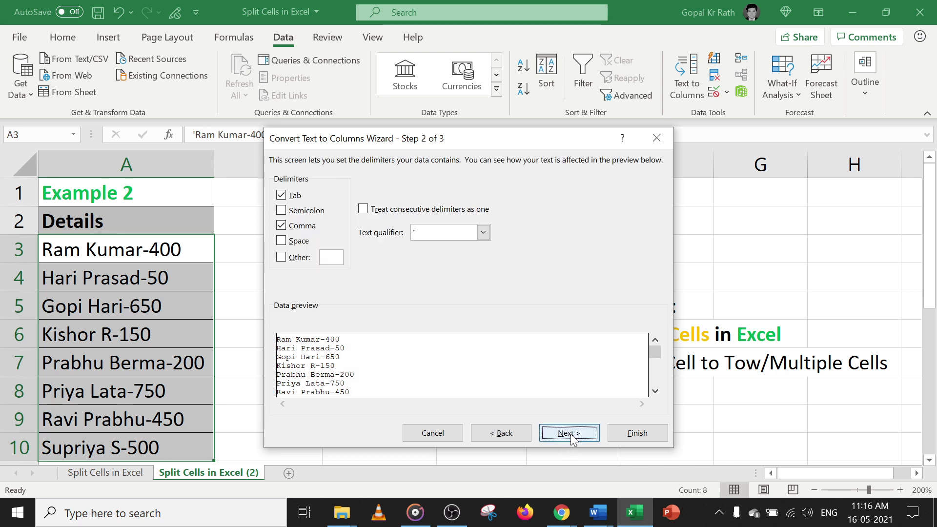
click(282, 225)
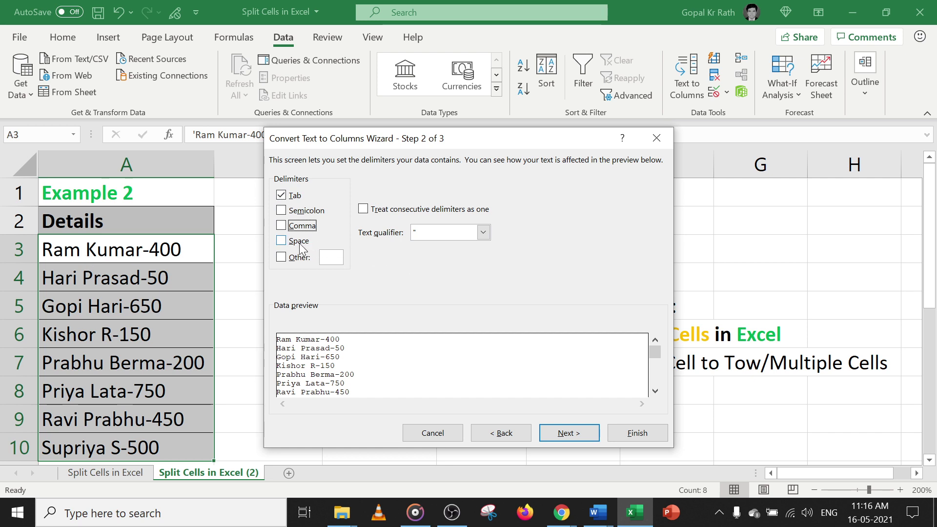
click(281, 241)
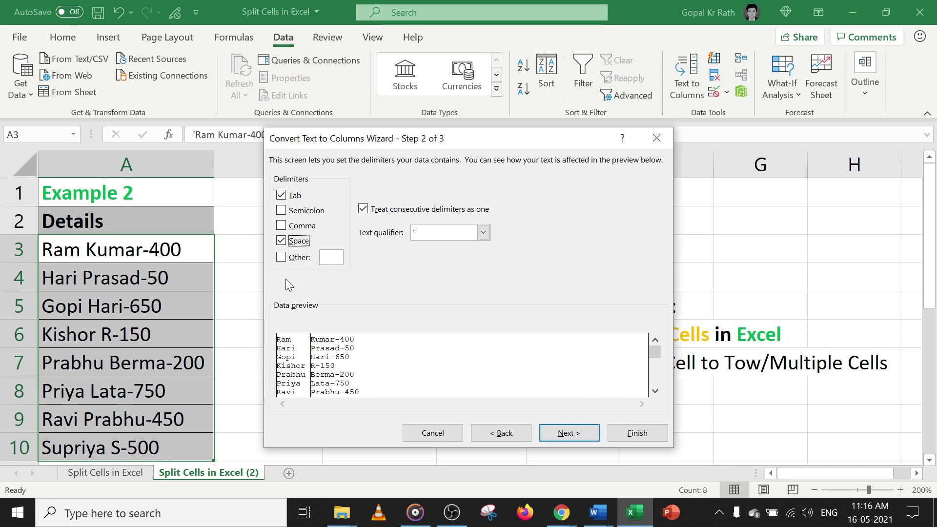
click(283, 258)
text(-)
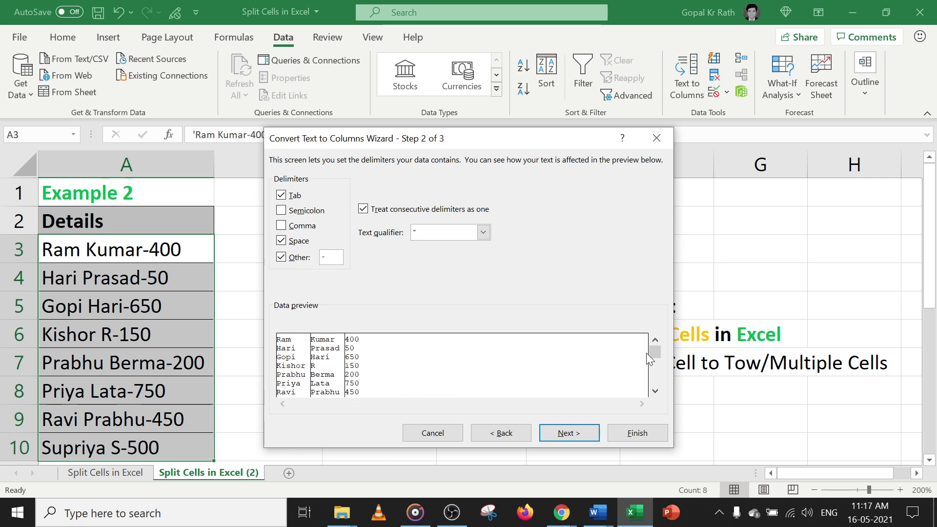
click(655, 390)
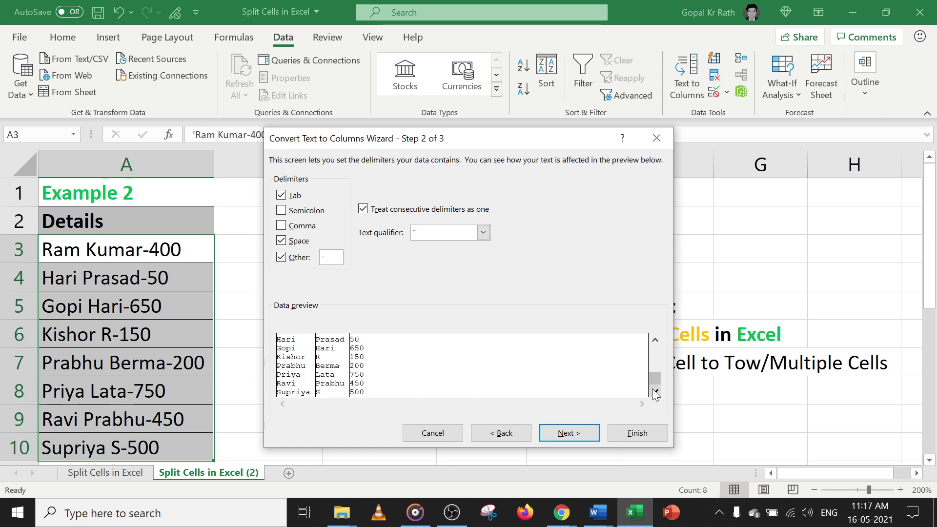
click(569, 434)
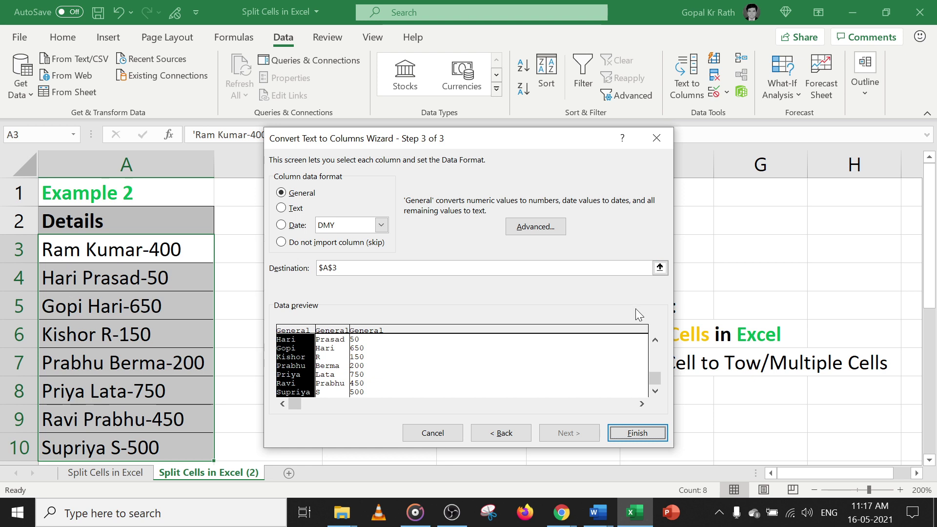
Step: Set the destination to $B$3 and finish, filling first names, last names and amounts into B–D
click(660, 267)
click(259, 250)
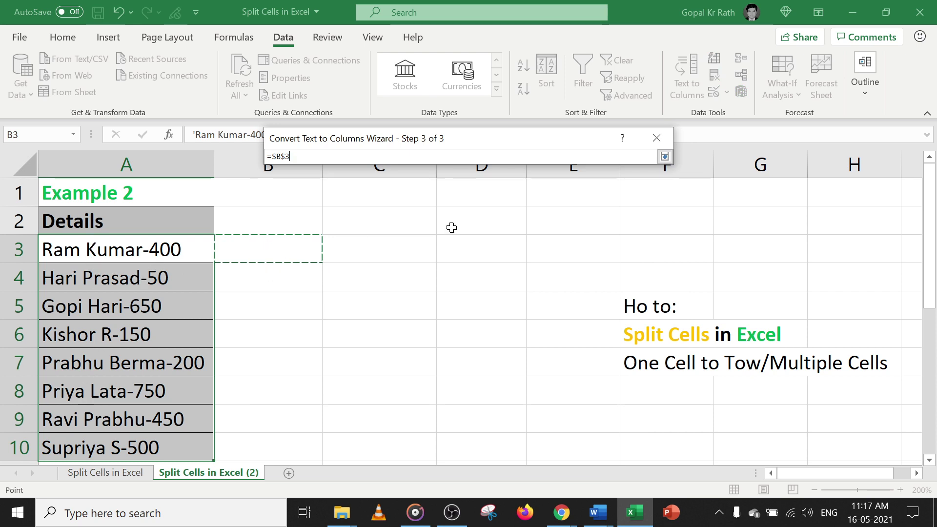
click(666, 158)
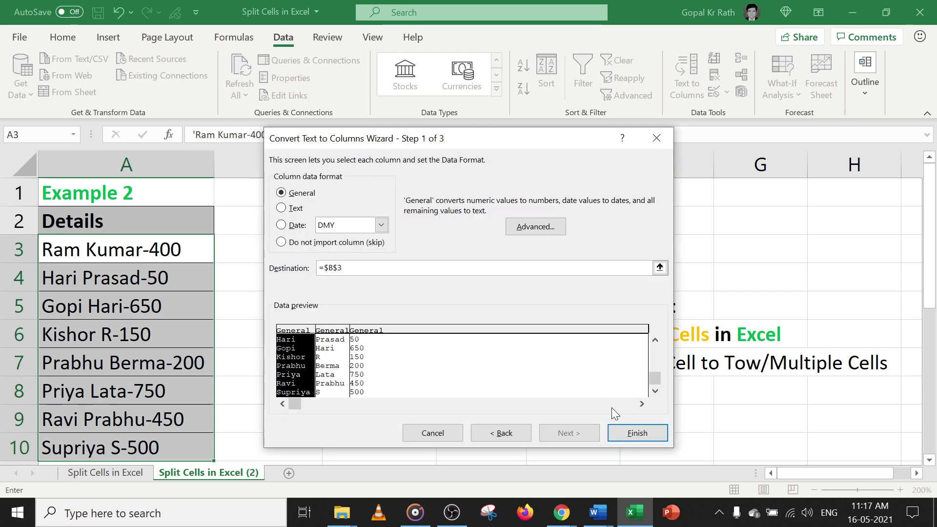
click(638, 433)
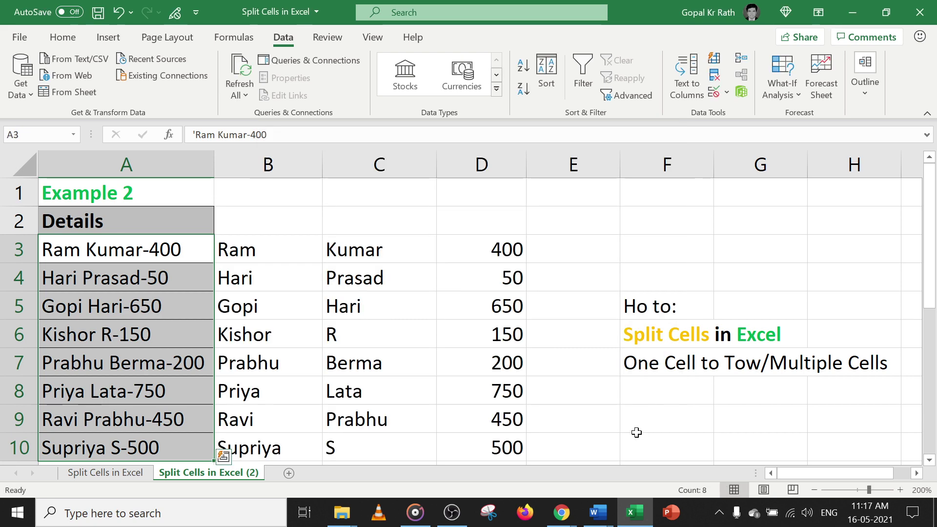
click(243, 256)
click(362, 247)
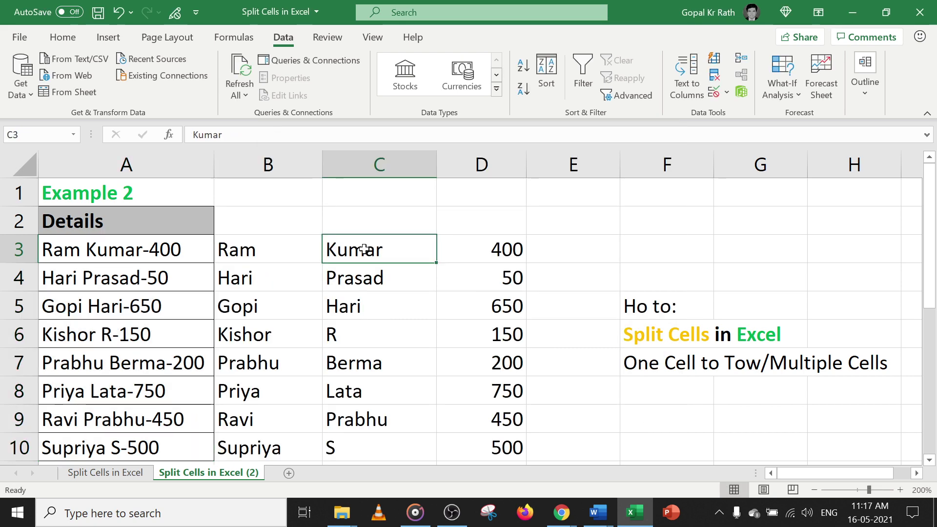
click(495, 253)
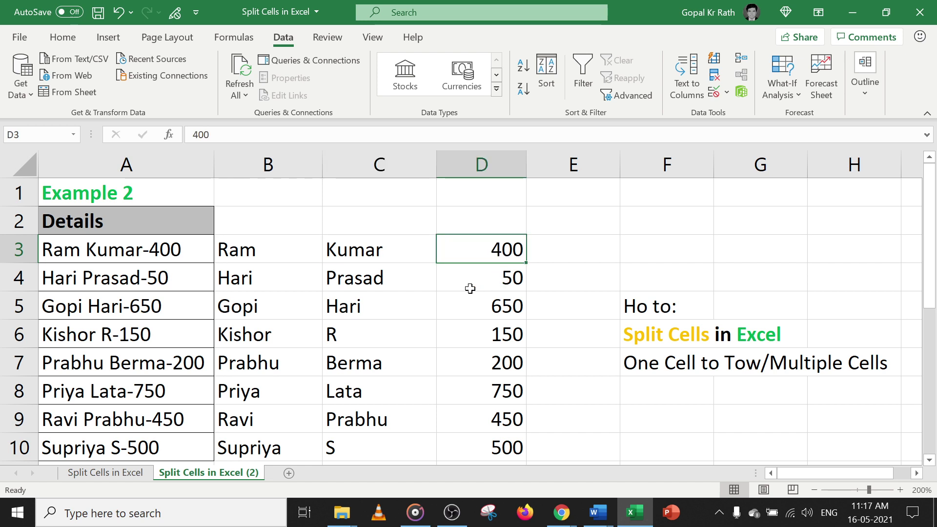
drag(246, 252, 484, 426)
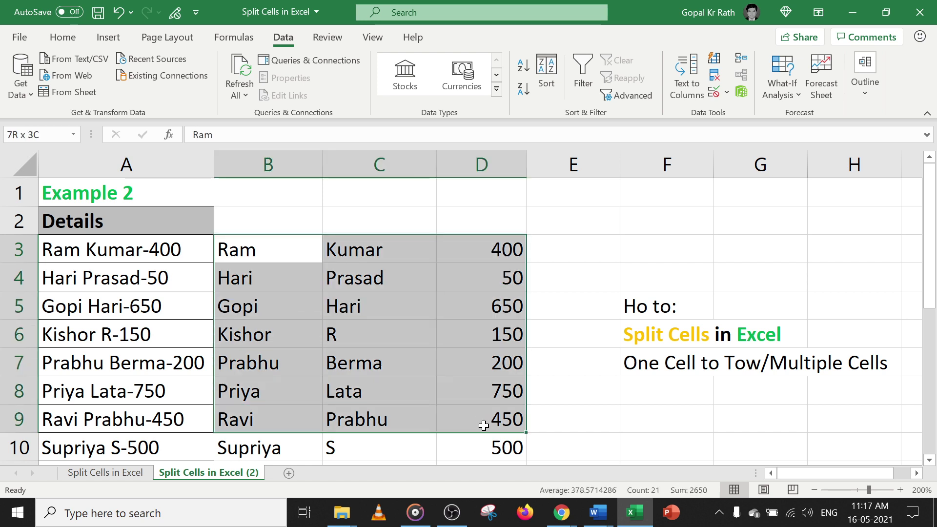
click(269, 251)
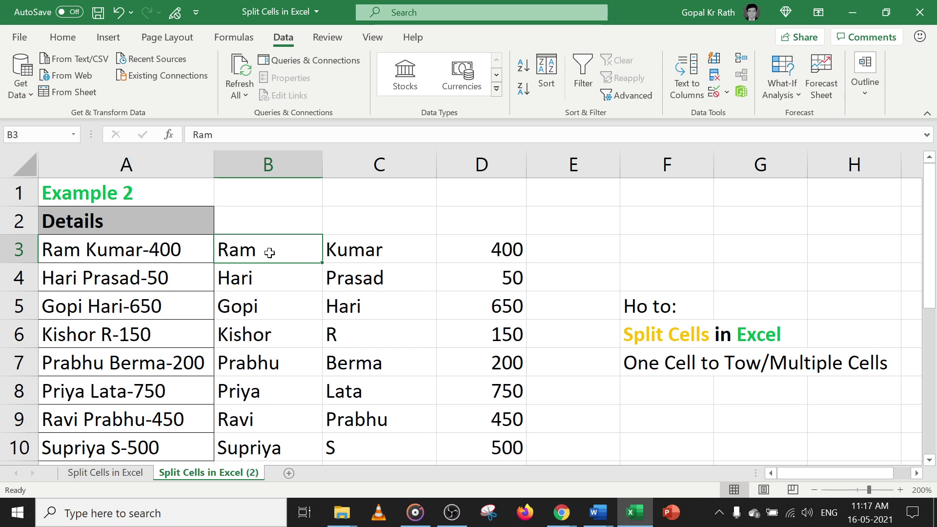